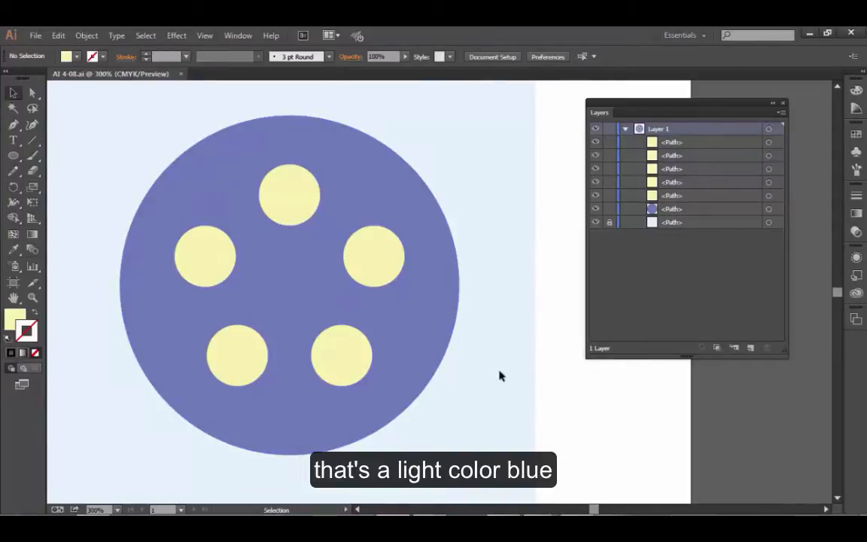
# Examine the artwork's stacking by selecting the large purple circle and each of the five small yellow circles in turn.
pyautogui.click(609, 222)
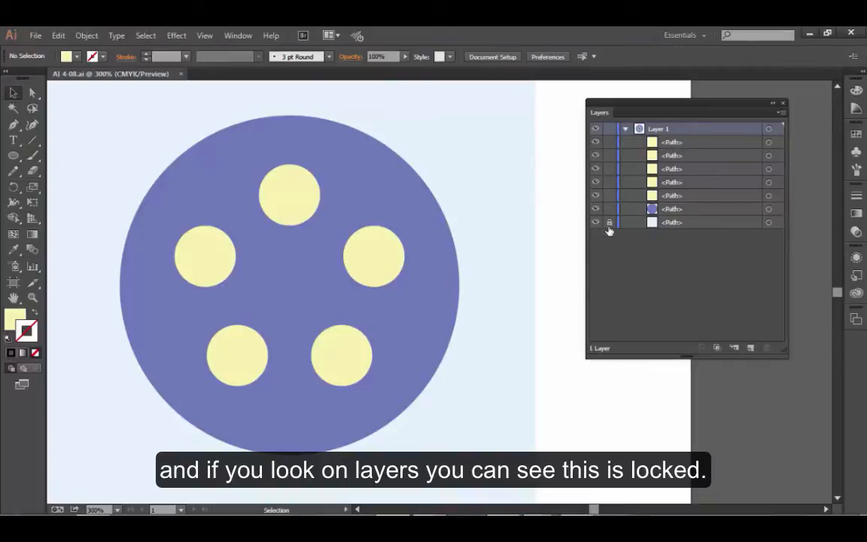
pyautogui.click(416, 218)
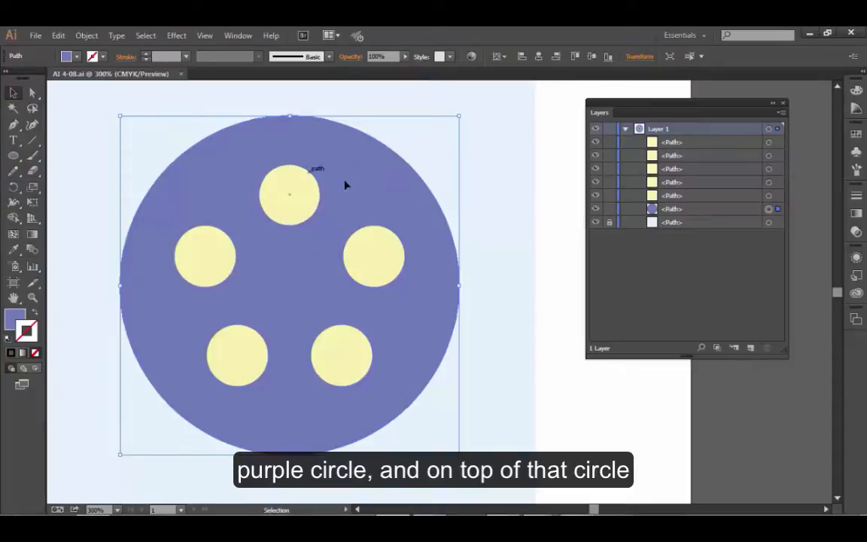
pyautogui.click(293, 194)
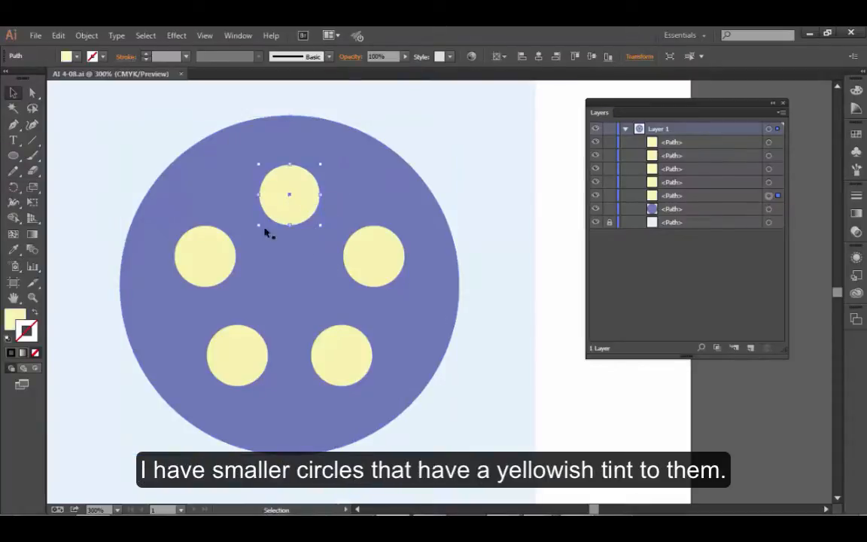
pyautogui.click(224, 258)
pyautogui.click(241, 362)
pyautogui.click(360, 367)
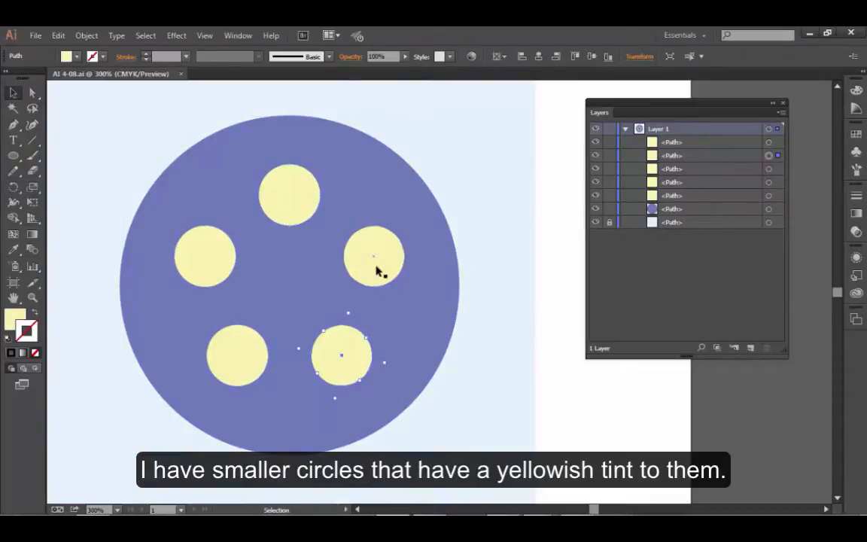
pyautogui.click(377, 271)
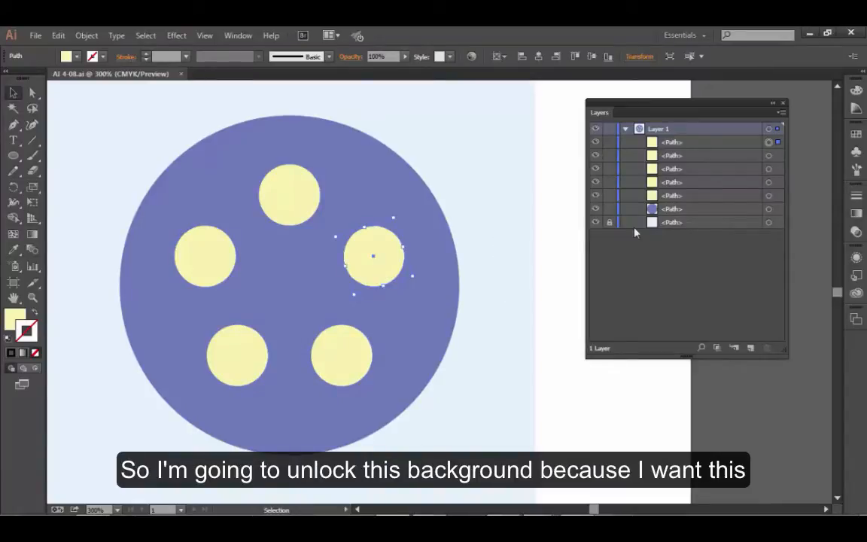
# Unlock the light blue background path and change its fill to the orange swatch.
pyautogui.click(610, 224)
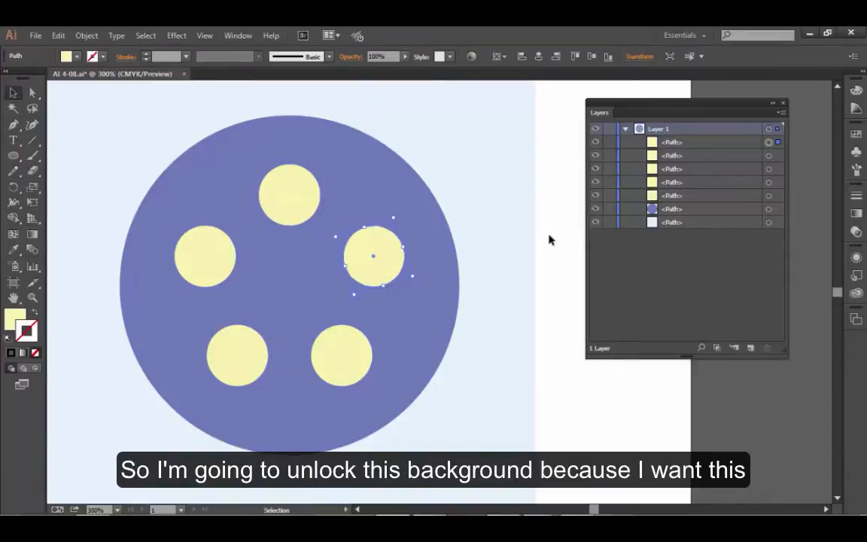
pyautogui.click(482, 214)
pyautogui.click(491, 188)
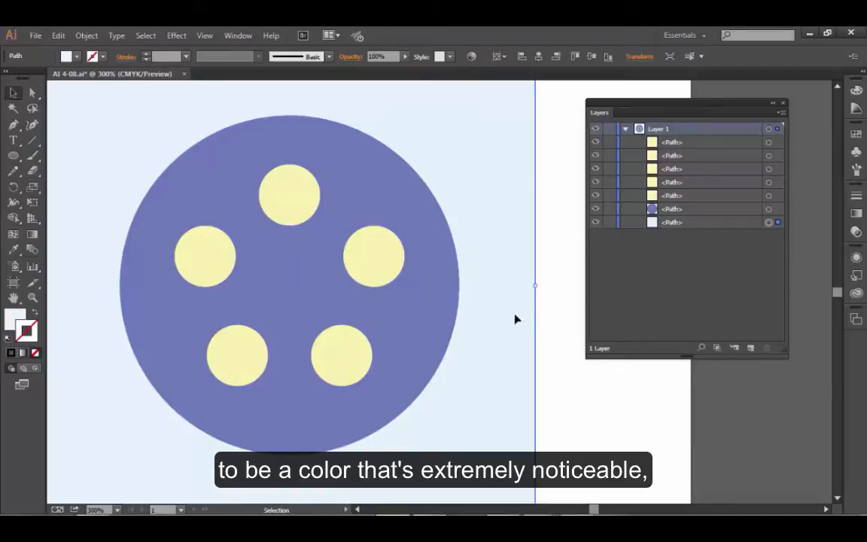
pyautogui.click(21, 319)
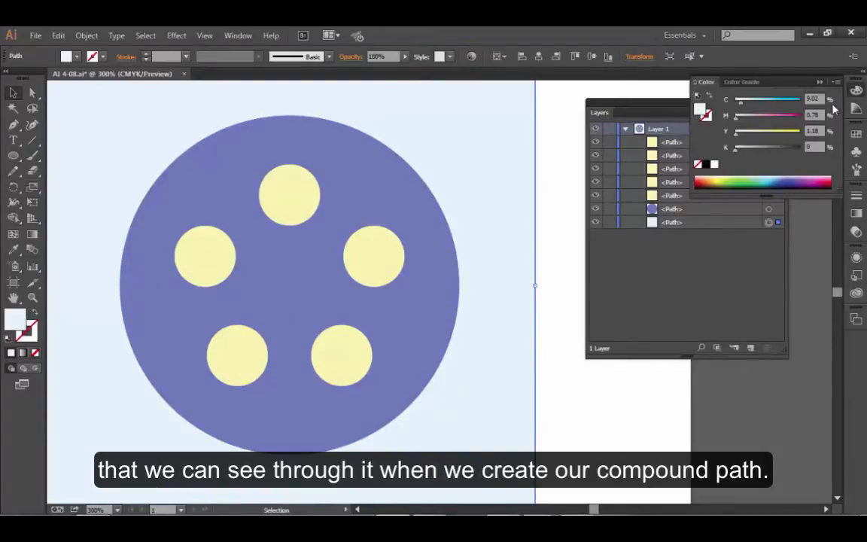
pyautogui.click(856, 134)
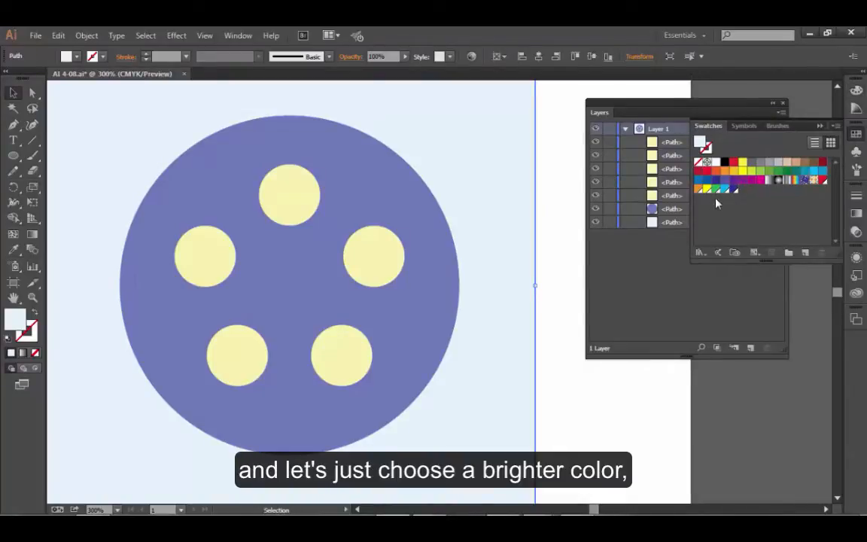
pyautogui.click(716, 171)
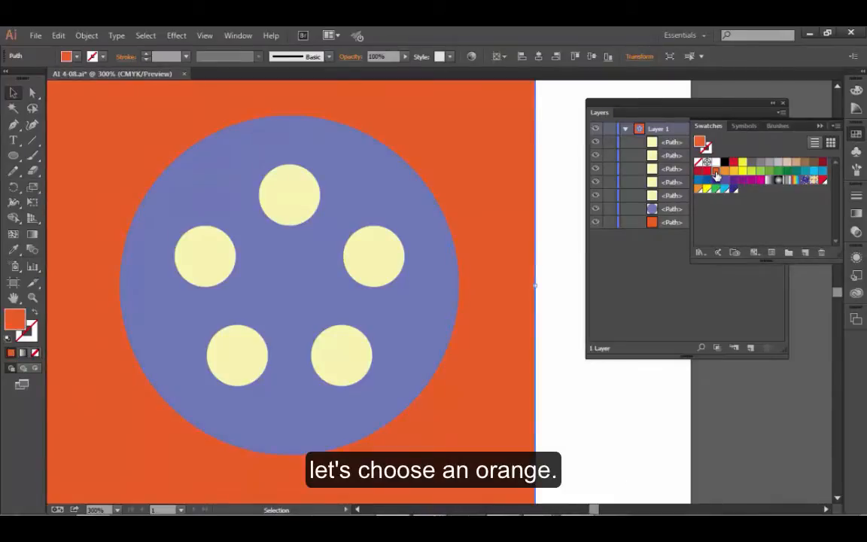
pyautogui.click(820, 126)
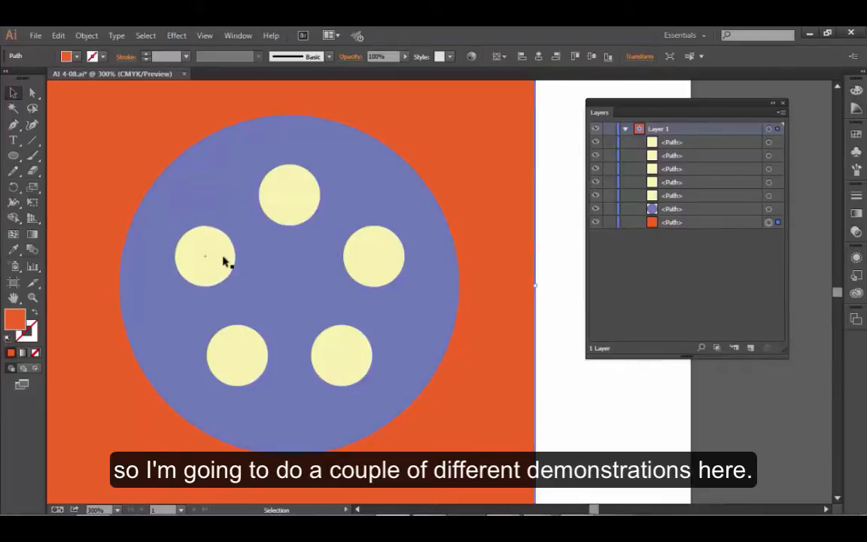
# Make a compound path from the topmost small yellow circle and the large purple circle.
pyautogui.click(273, 204)
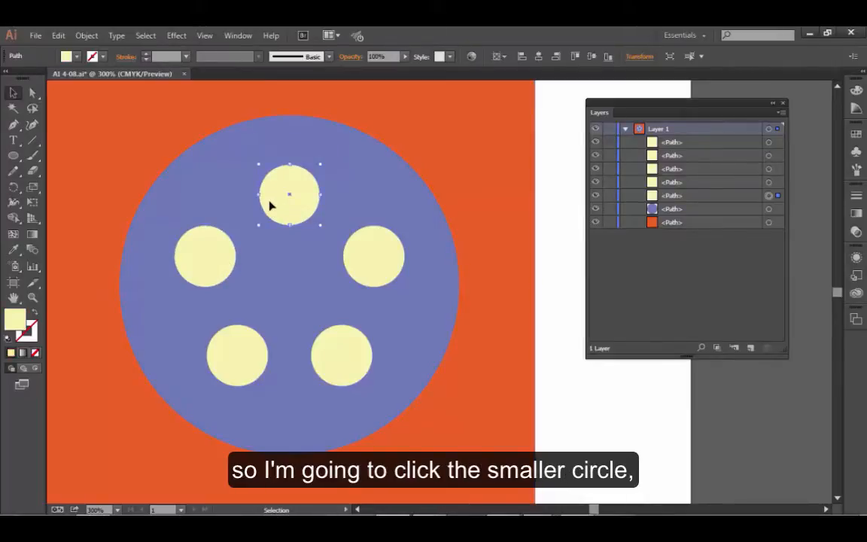
pyautogui.keyDown('shift'); pyautogui.click(189, 184); pyautogui.keyUp('shift')
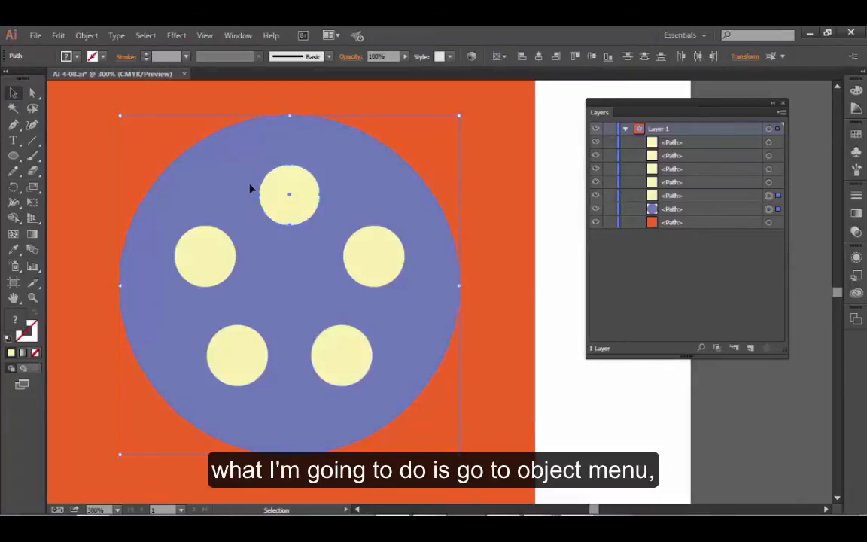
pyautogui.click(86, 35)
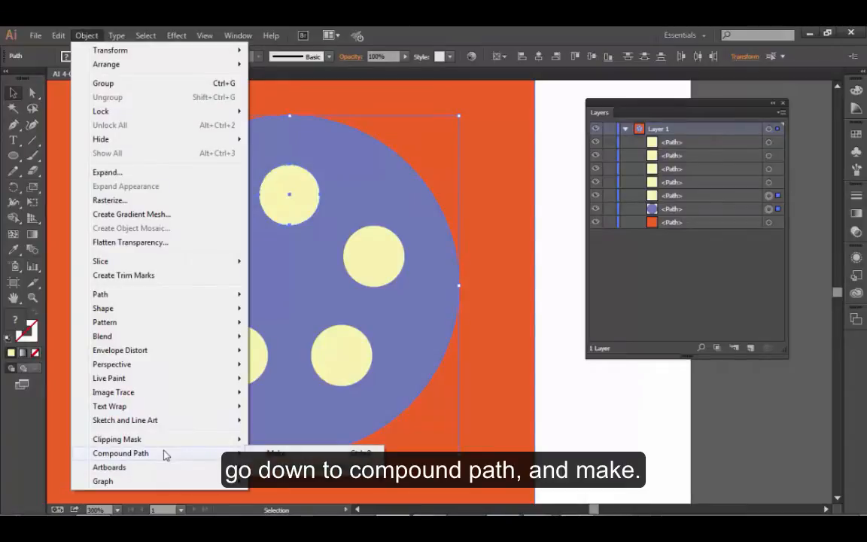
pyautogui.moveTo(167, 455)
pyautogui.click(278, 454)
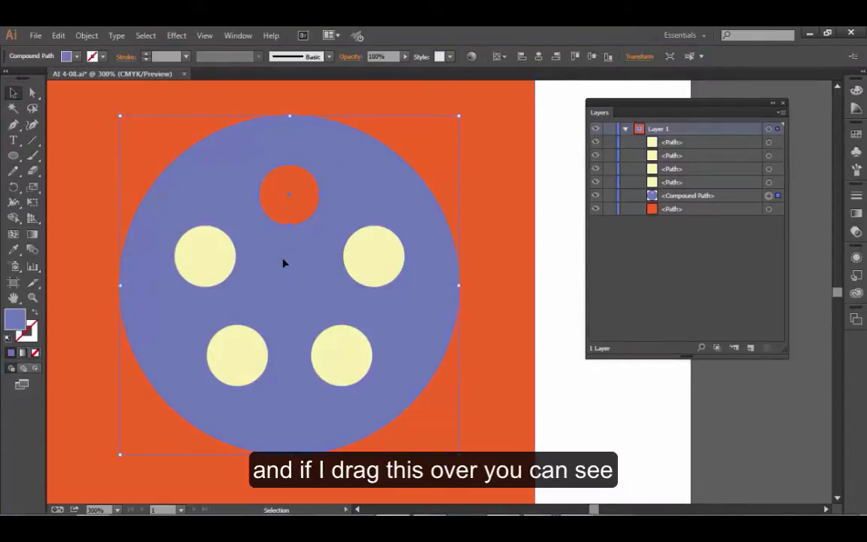
# Try moving the compound path across the orange background's edge to check the hole, undo the move and clear the selection.
pyautogui.moveTo(285, 261); pyautogui.dragTo(537, 272)
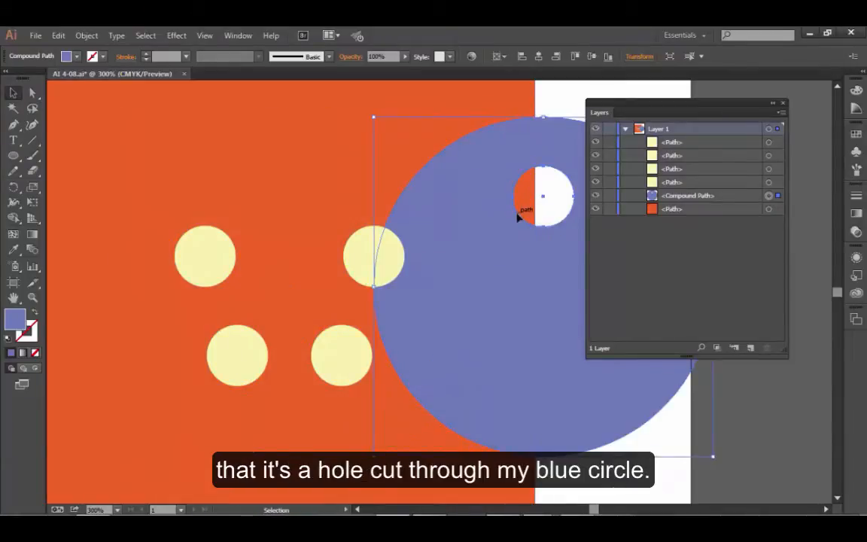
pyautogui.press('a')
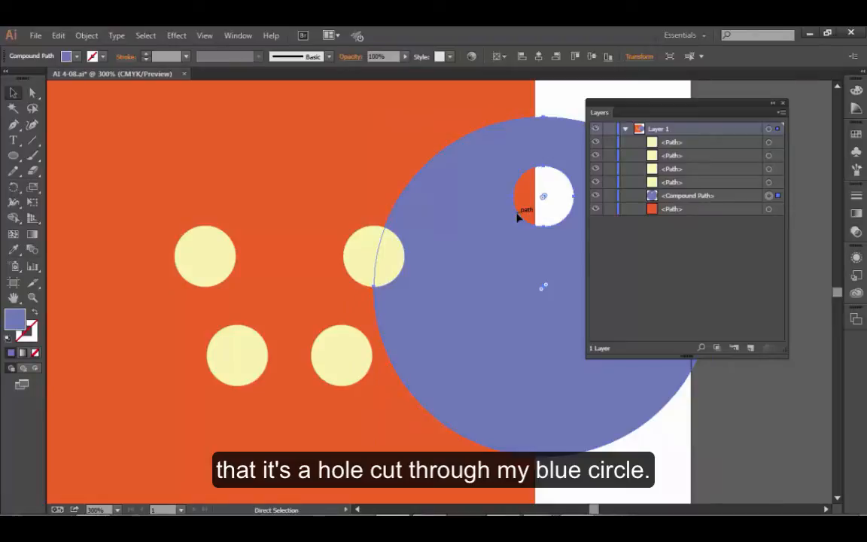
pyautogui.hotkey('ctrl', 'z')
pyautogui.press('v')
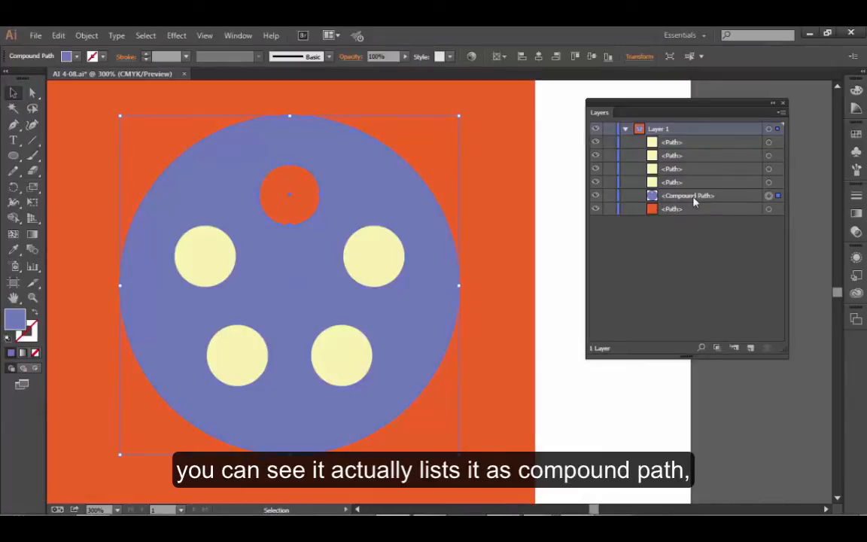
pyautogui.click(572, 213)
pyautogui.click(367, 189)
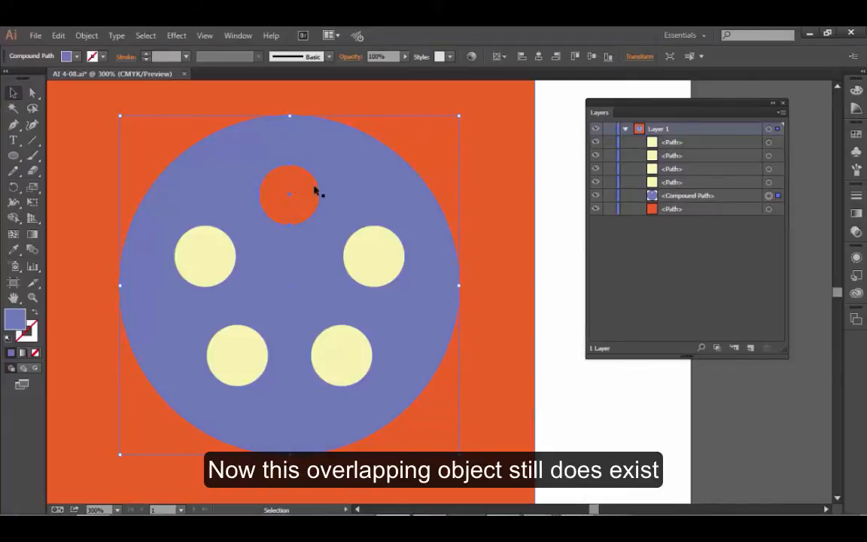
pyautogui.click(548, 217)
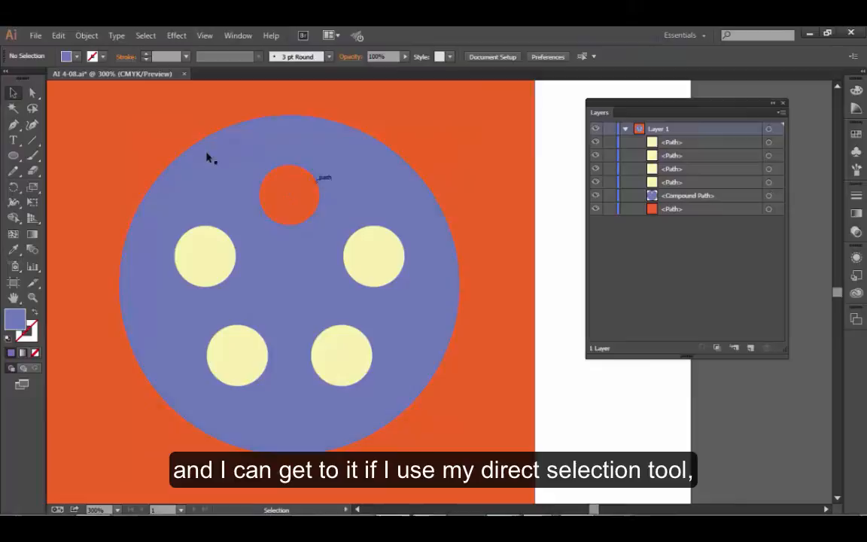
# Try to move the hole with the Direct Selection tool, undo the accidental background shift and lock the orange background path.
pyautogui.click(32, 92)
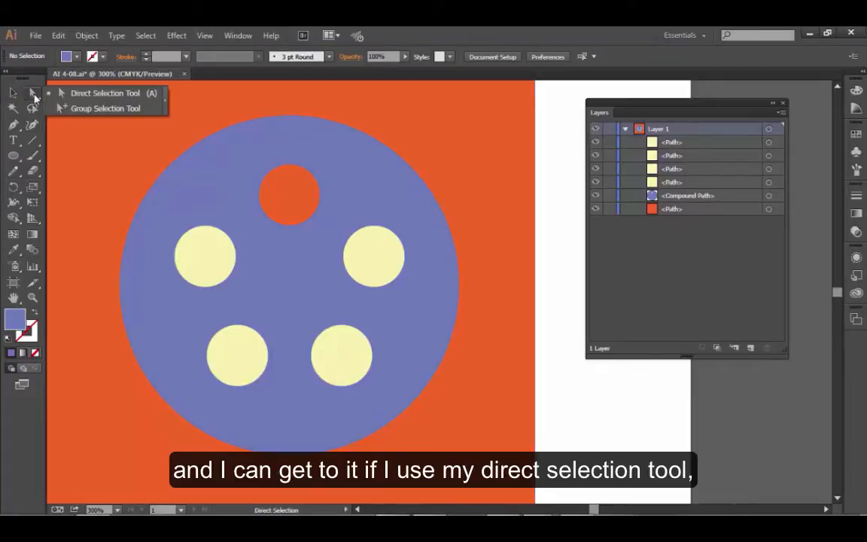
pyautogui.click(296, 170)
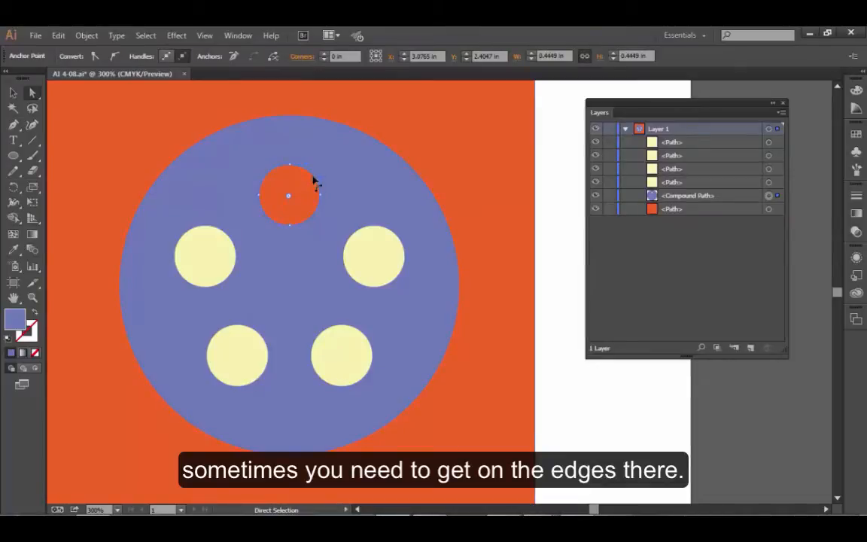
pyautogui.moveTo(314, 188); pyautogui.dragTo(319, 177)
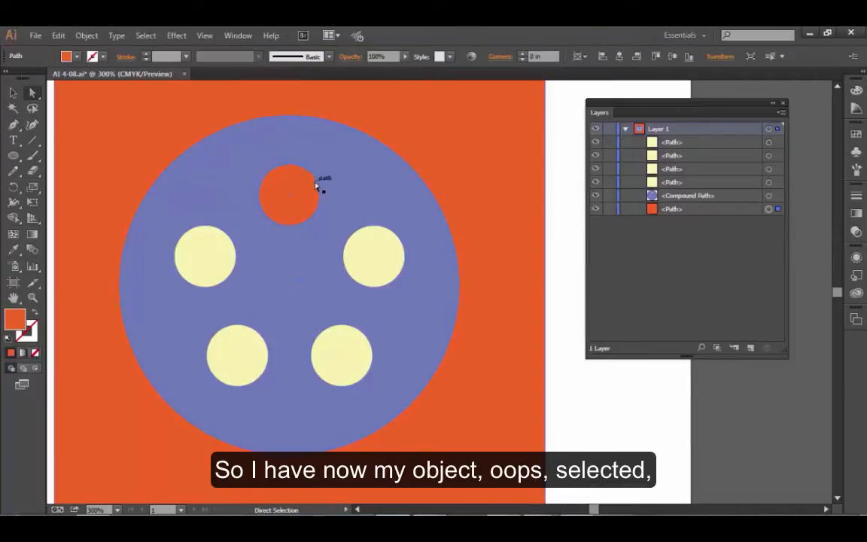
pyautogui.hotkey('ctrl', 'z')
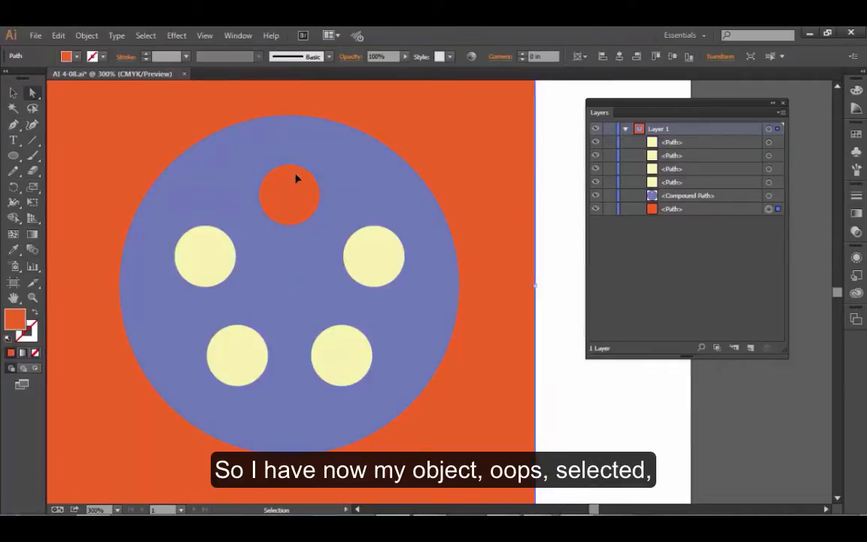
pyautogui.click(610, 208)
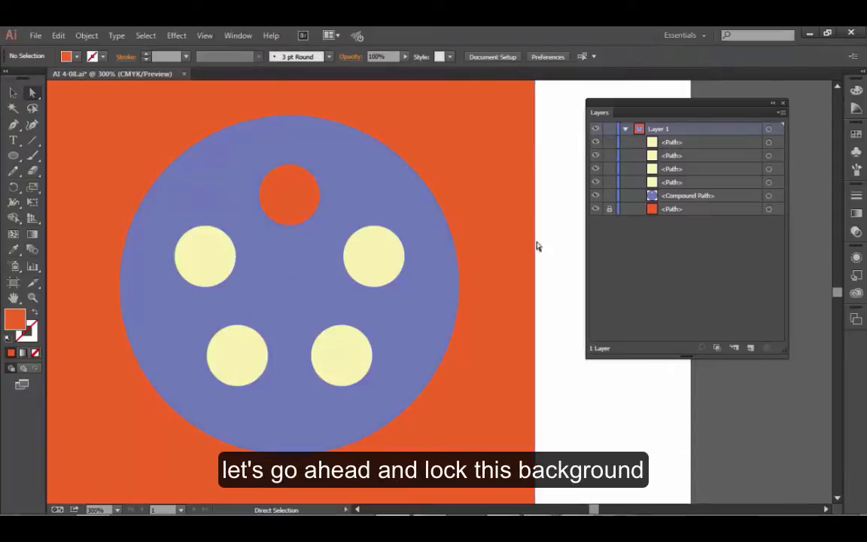
# Select all four anchor points of the circular hole inside the compound path with the Direct Selection tool.
pyautogui.click(313, 176)
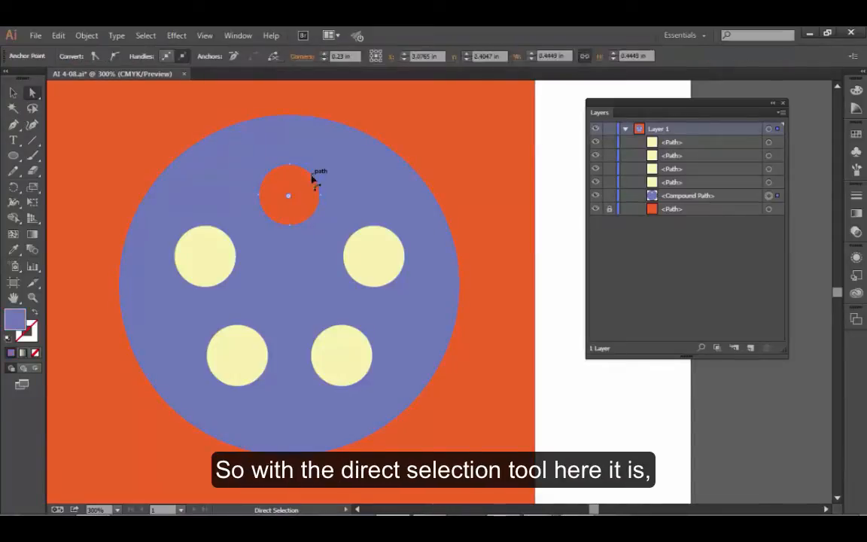
pyautogui.click(289, 164)
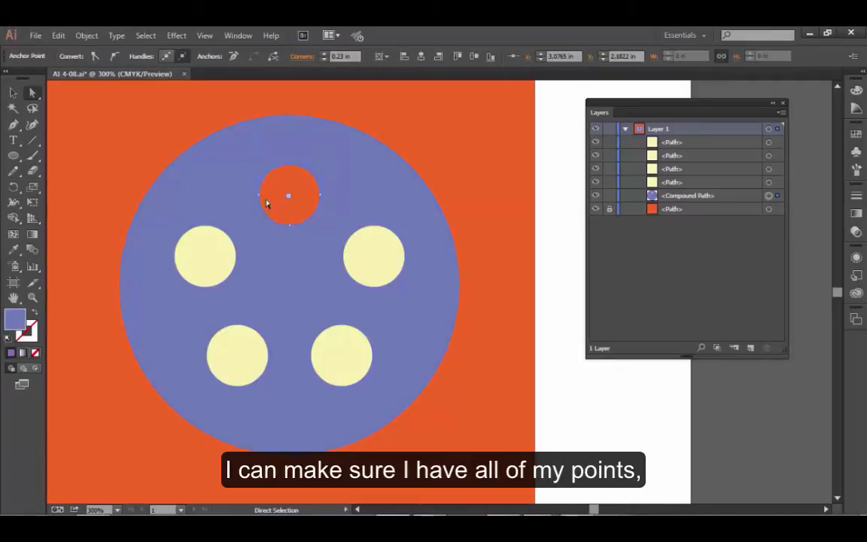
pyautogui.keyDown('shift'); pyautogui.click(263, 196); pyautogui.keyUp('shift')
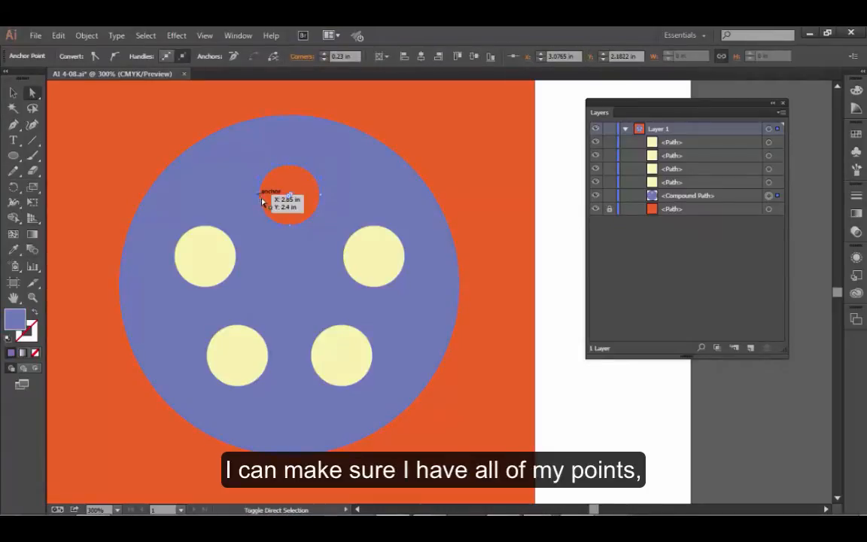
pyautogui.keyDown('shift'); pyautogui.click(291, 226); pyautogui.keyUp('shift')
pyautogui.keyDown('shift'); pyautogui.click(319, 195); pyautogui.keyUp('shift')
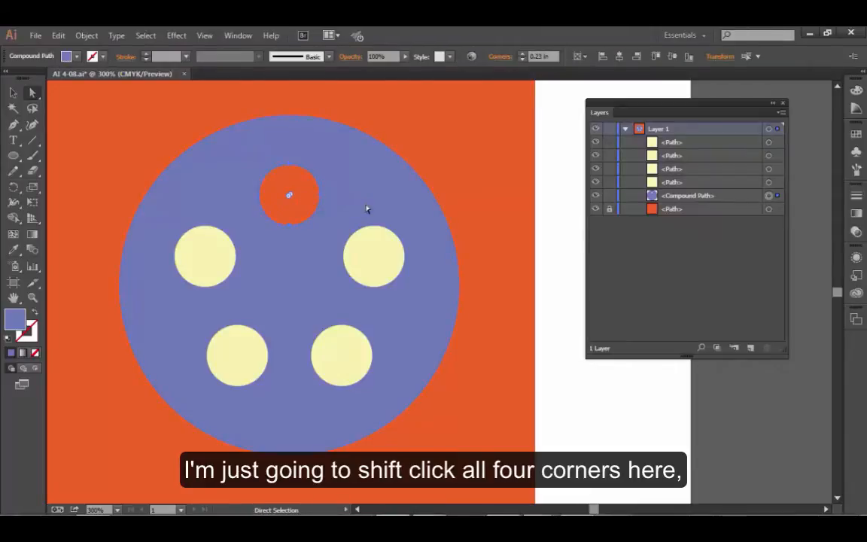
# Nudge the hole up until it straddles the purple circle's upper edge, and nudge it back down inside the circle.
pyautogui.press('Up')
pyautogui.press('Up')
pyautogui.press('Up')
pyautogui.press('Up')
pyautogui.press('Up')
pyautogui.press('Up')
pyautogui.press('Up')
pyautogui.press('Up')
pyautogui.press('Up')
pyautogui.press('Up')
pyautogui.press('Up')
pyautogui.press('Up')
pyautogui.press('Up')
pyautogui.press('Up')
pyautogui.press('Up')
pyautogui.press('Up')
pyautogui.press('Up')
pyautogui.press('Up')
pyautogui.press('Up')
pyautogui.press('Up')
pyautogui.press('Up')
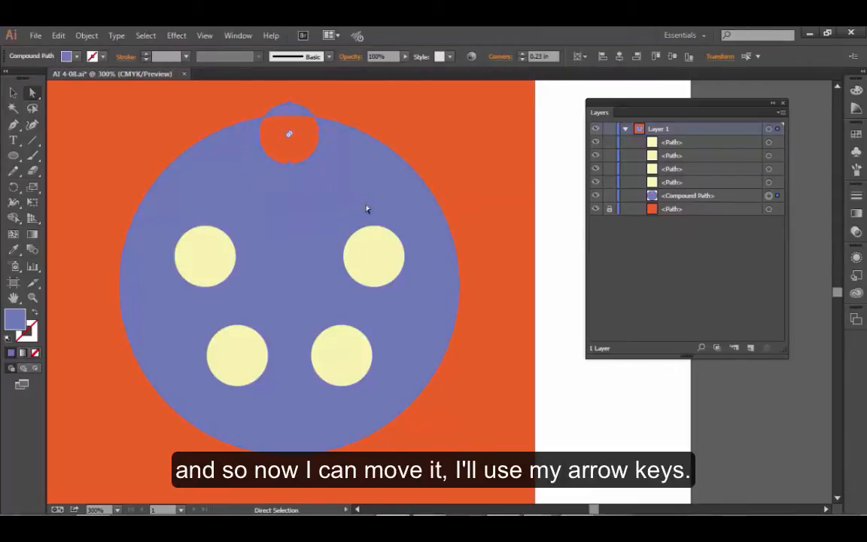
pyautogui.press('Up')
pyautogui.press('Up')
pyautogui.press('Up')
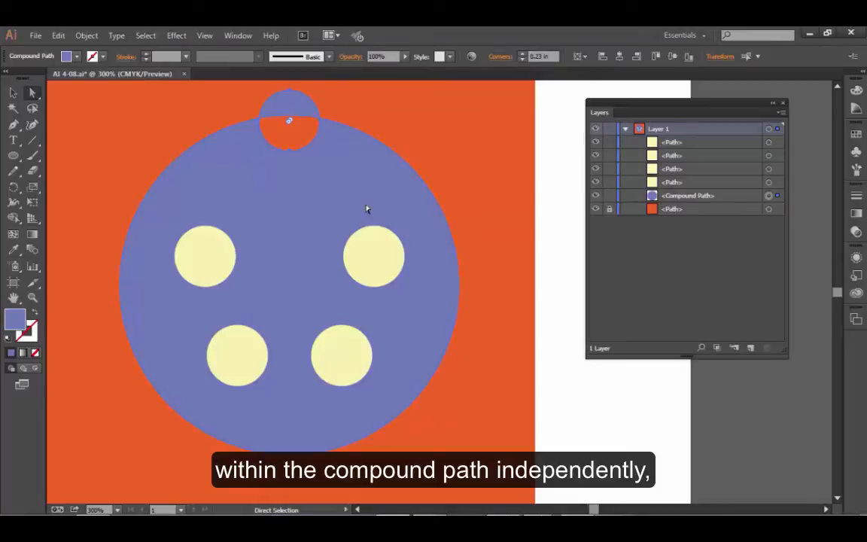
pyautogui.press('Down')
pyautogui.press('Down')
pyautogui.press('Down')
pyautogui.press('Down')
pyautogui.press('Down')
pyautogui.press('Down')
pyautogui.press('Down')
pyautogui.press('Down')
pyautogui.press('Down')
pyautogui.press('Down')
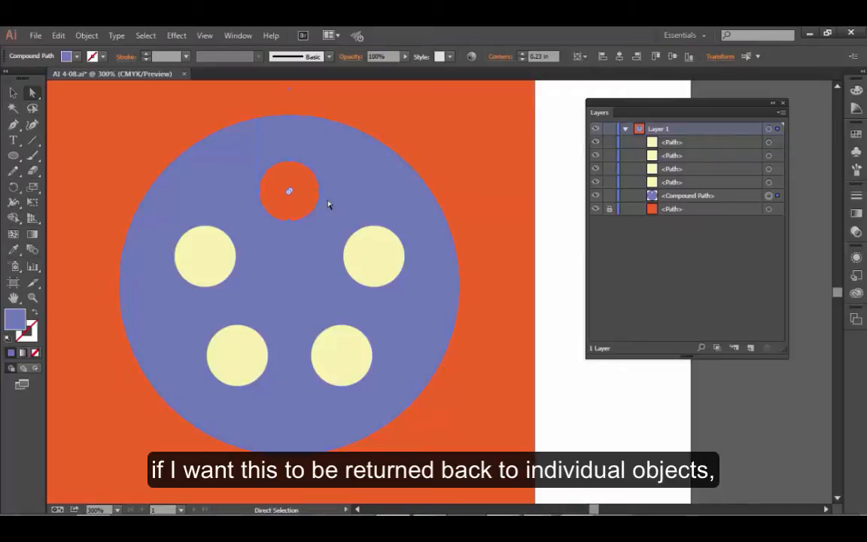
# Select the whole purple compound path, release it into separate paths and clear the selection.
pyautogui.click(14, 92)
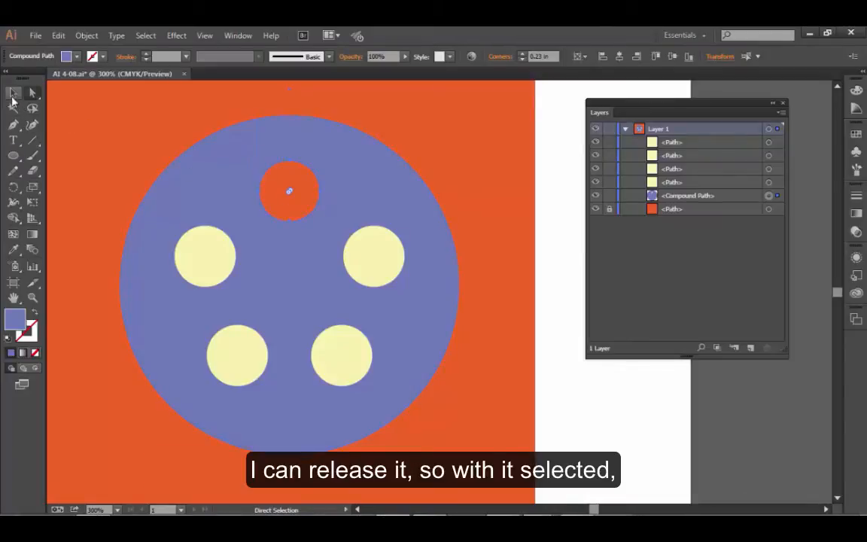
pyautogui.click(229, 155)
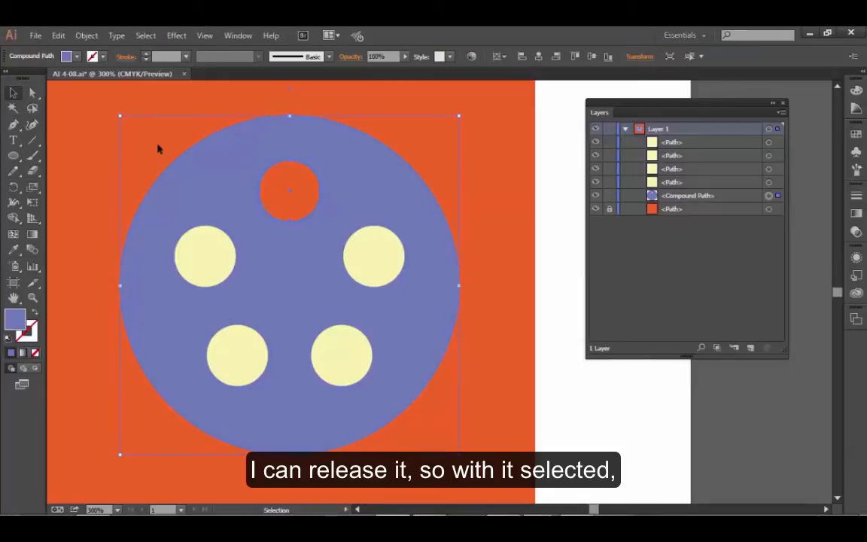
pyautogui.click(85, 35)
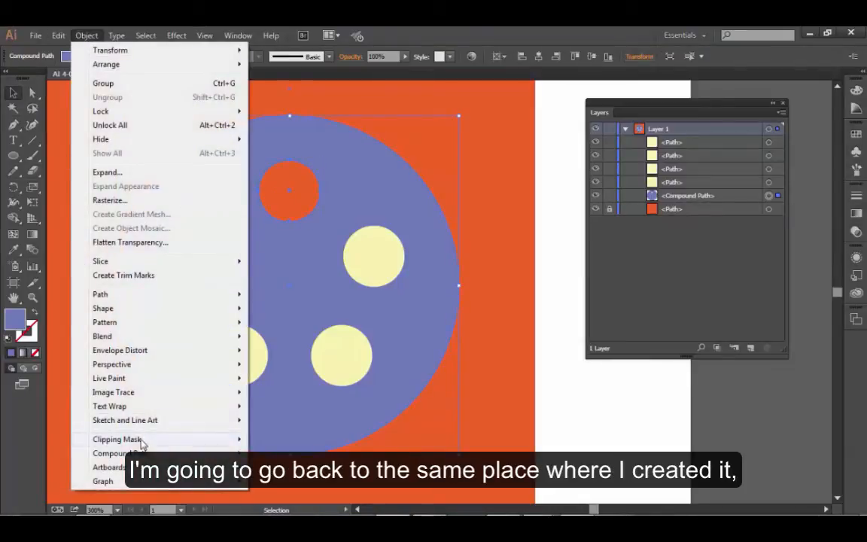
pyautogui.moveTo(199, 455)
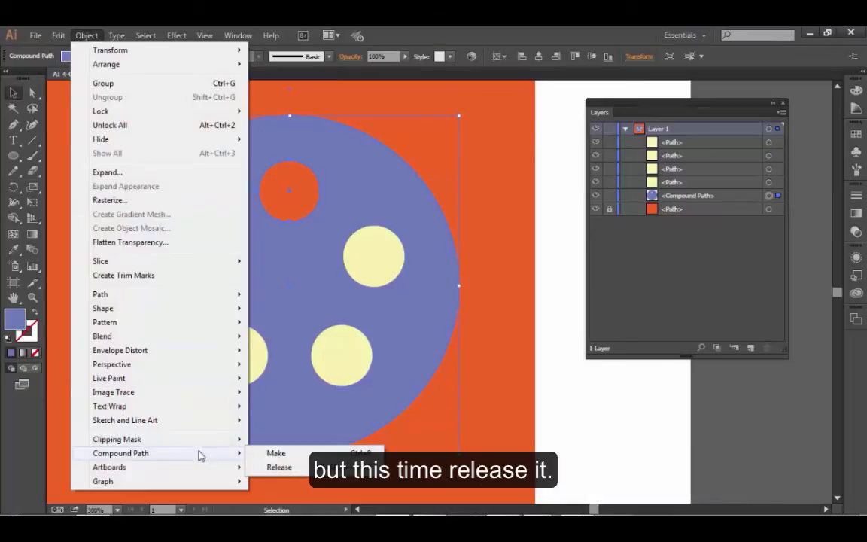
pyautogui.click(285, 468)
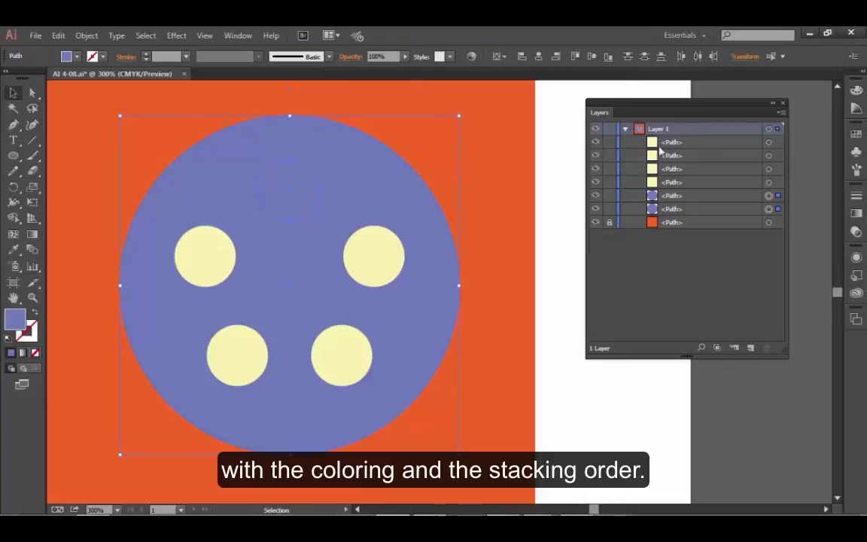
pyautogui.click(559, 239)
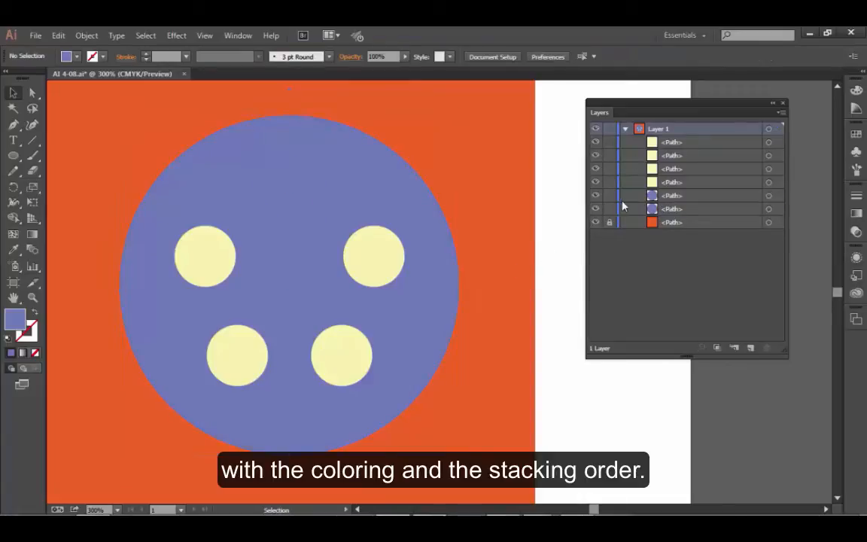
# Hide the small and large purple circle paths, and show them again one at a time to check each shape.
pyautogui.click(595, 197)
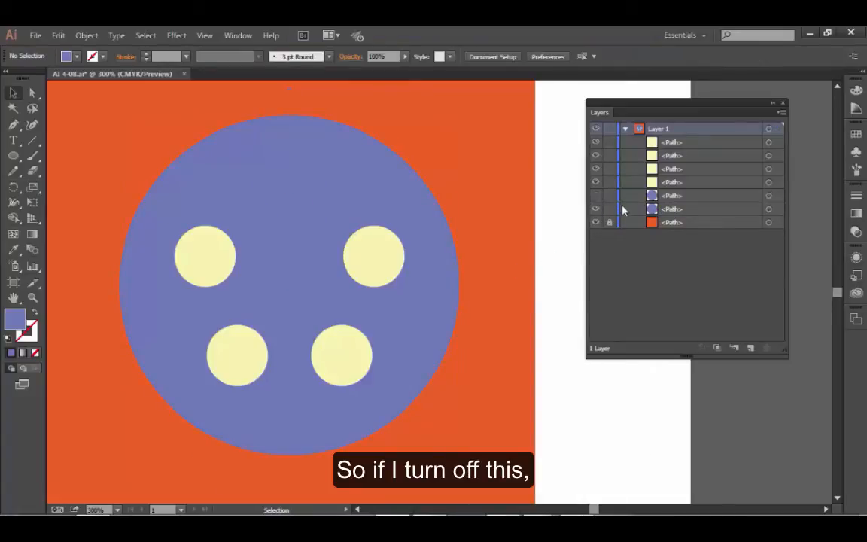
pyautogui.click(596, 210)
pyautogui.click(595, 196)
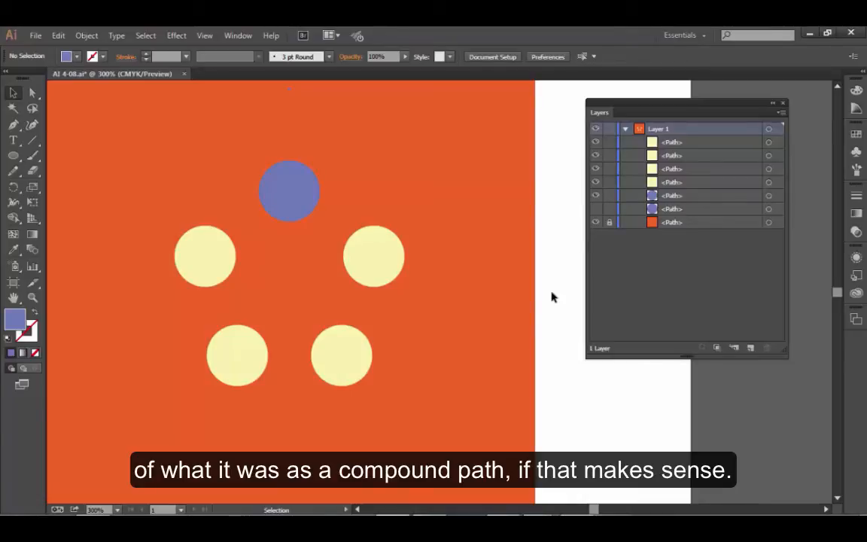
pyautogui.click(595, 208)
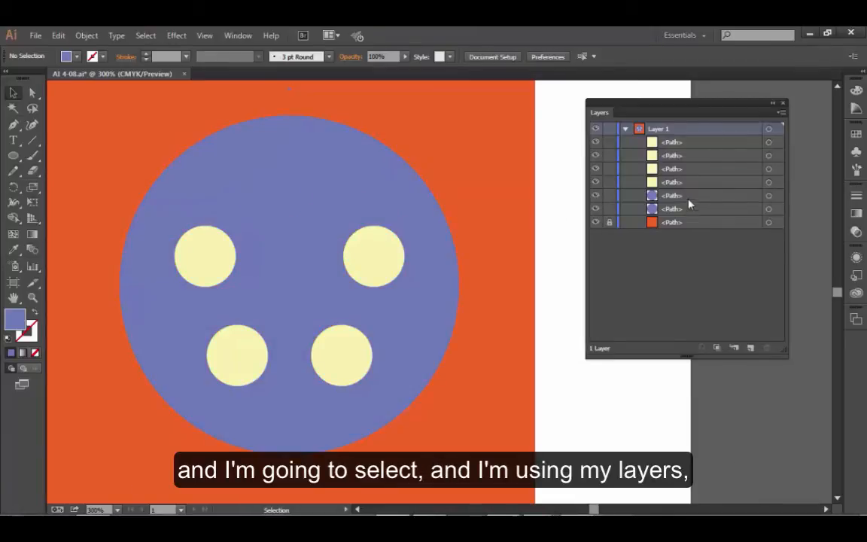
# Target the small purple circle's path in the layer list and fill it with bright yellow from the swatches.
pyautogui.click(767, 196)
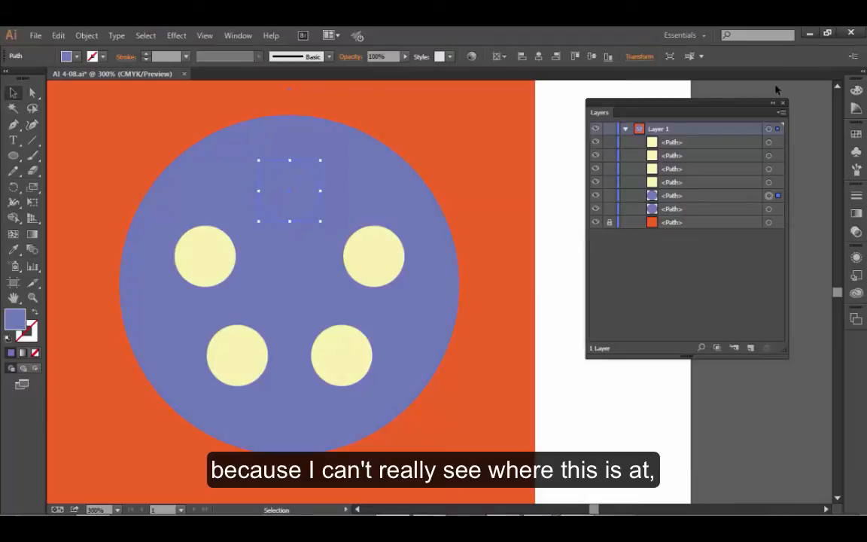
pyautogui.click(857, 135)
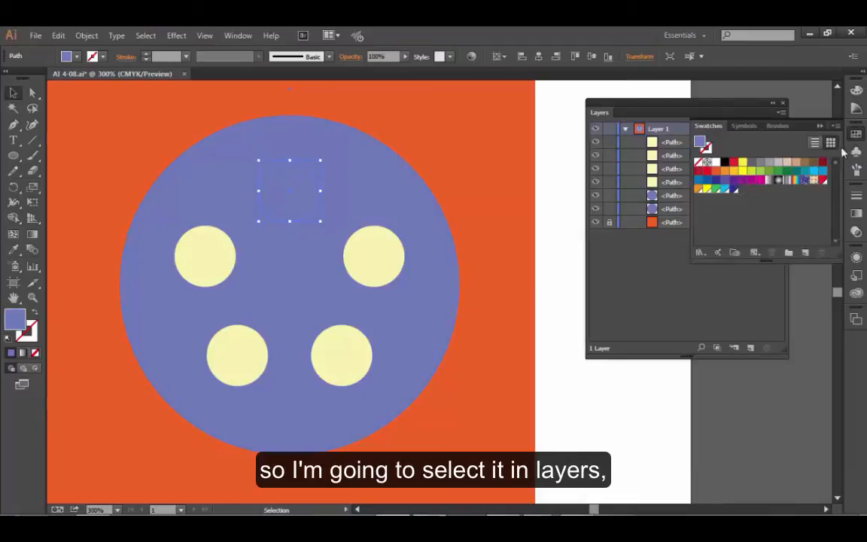
pyautogui.click(743, 171)
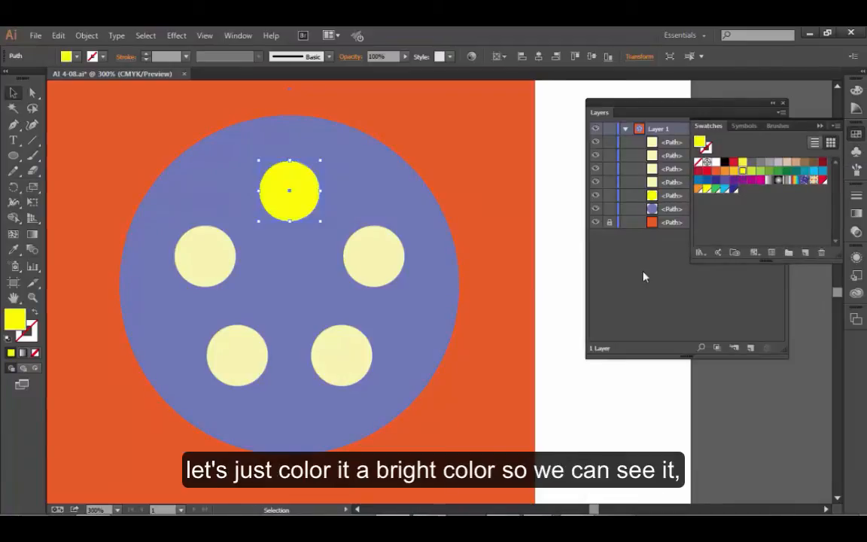
pyautogui.click(820, 126)
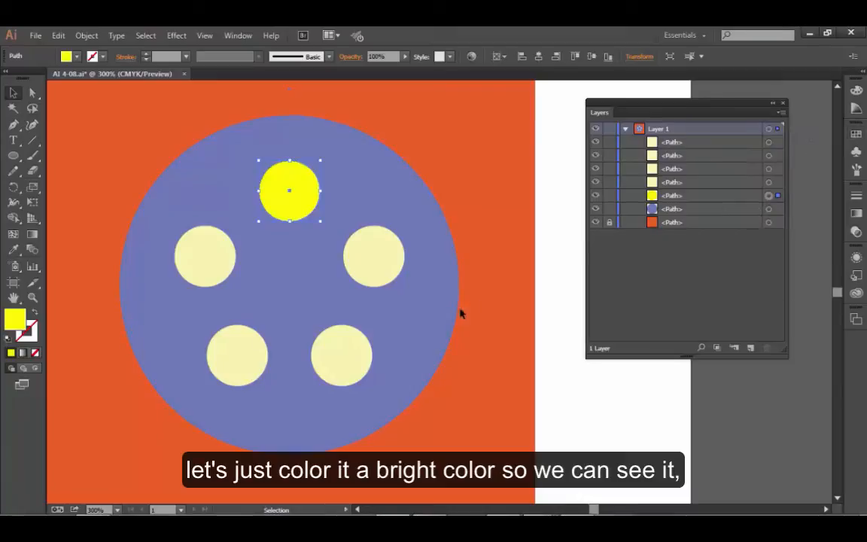
# Add the four cream circles to the selected yellow one and scale all five uniformly, trying 120% before applying 180%.
pyautogui.keyDown('shift'); pyautogui.click(198, 258); pyautogui.keyUp('shift')
pyautogui.keyDown('shift'); pyautogui.click(240, 365); pyautogui.keyUp('shift')
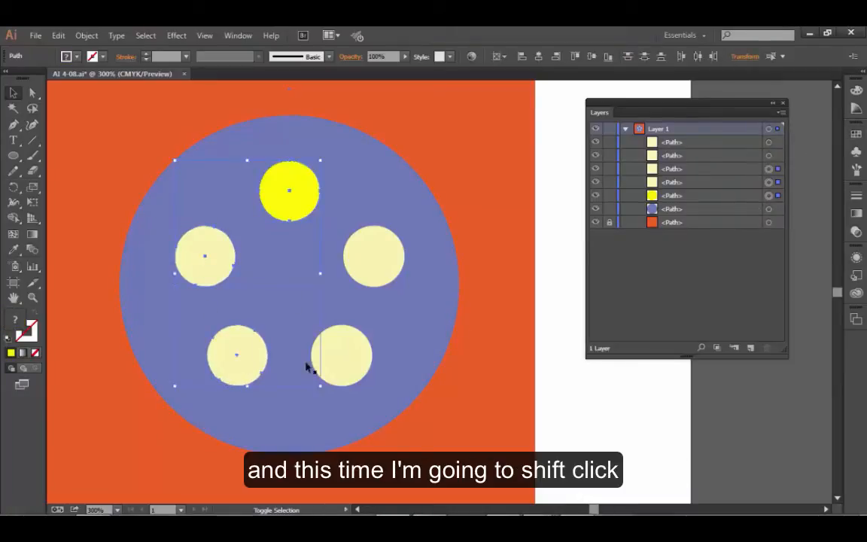
pyautogui.keyDown('shift'); pyautogui.click(342, 363); pyautogui.keyUp('shift')
pyautogui.keyDown('shift'); pyautogui.click(389, 260); pyautogui.keyUp('shift')
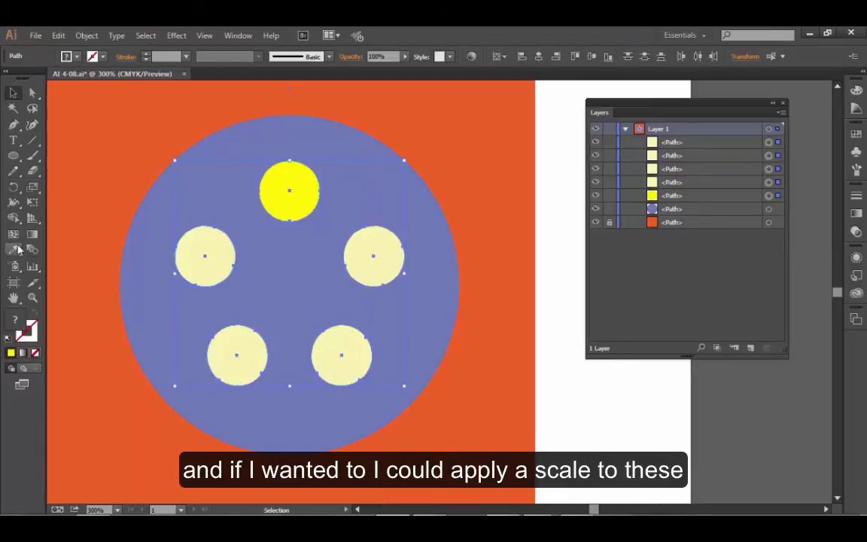
pyautogui.doubleClick(31, 190)
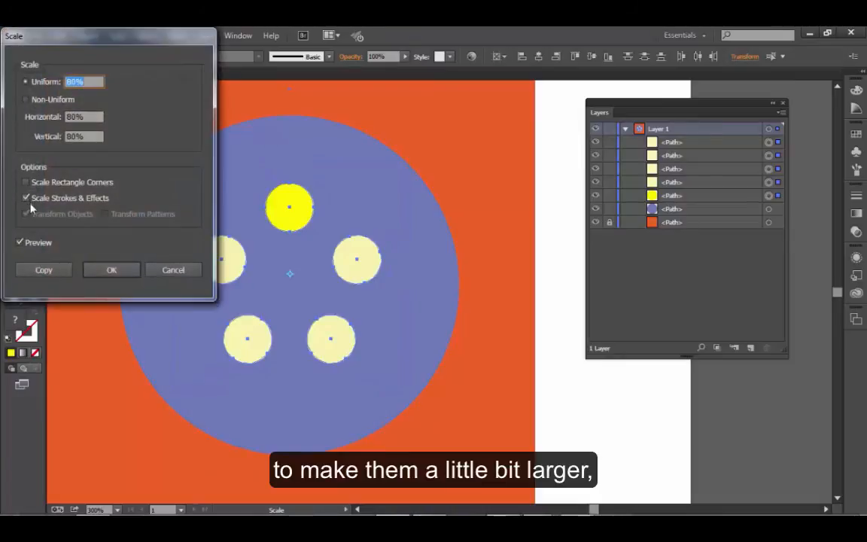
pyautogui.moveTo(76, 81); pyautogui.dragTo(57, 95)
pyautogui.write('120')
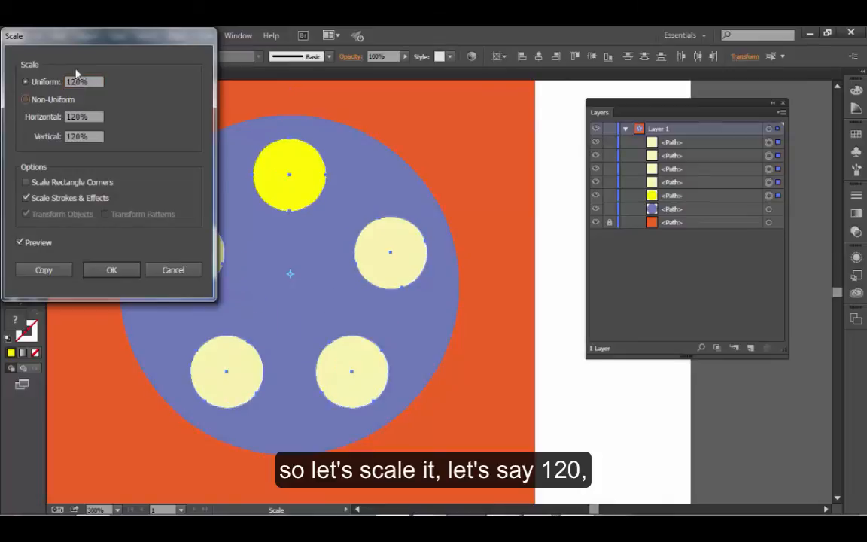
pyautogui.moveTo(77, 82); pyautogui.dragTo(45, 73)
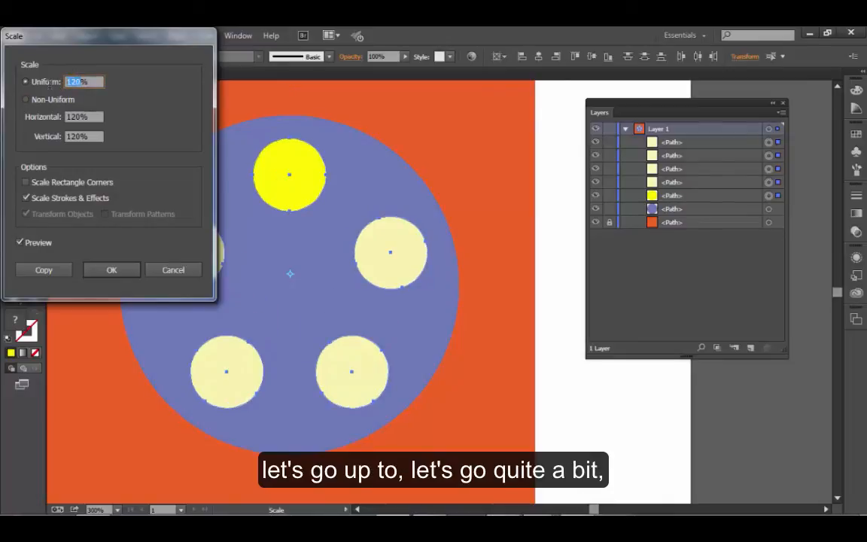
pyautogui.write('180')
pyautogui.press('Return')
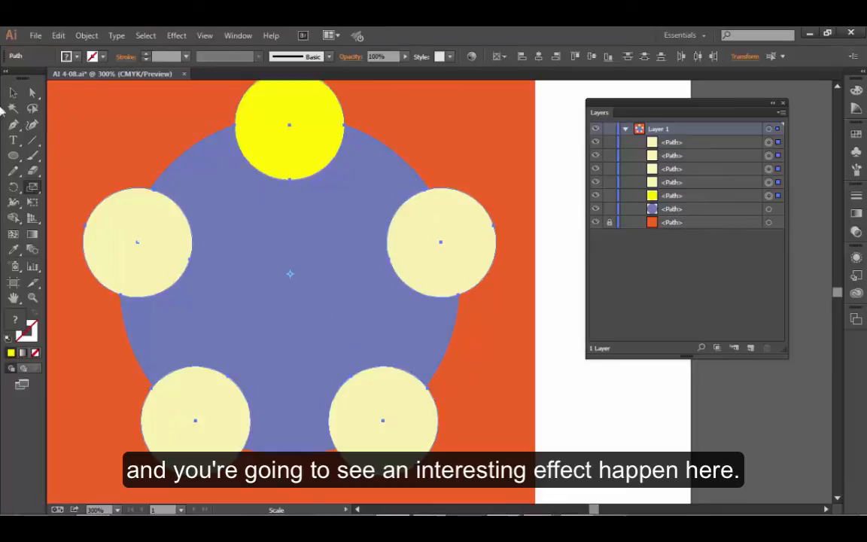
# Make a compound path from the large purple circle and the five small circles, and briefly hide and reshow the orange background.
pyautogui.click(16, 93)
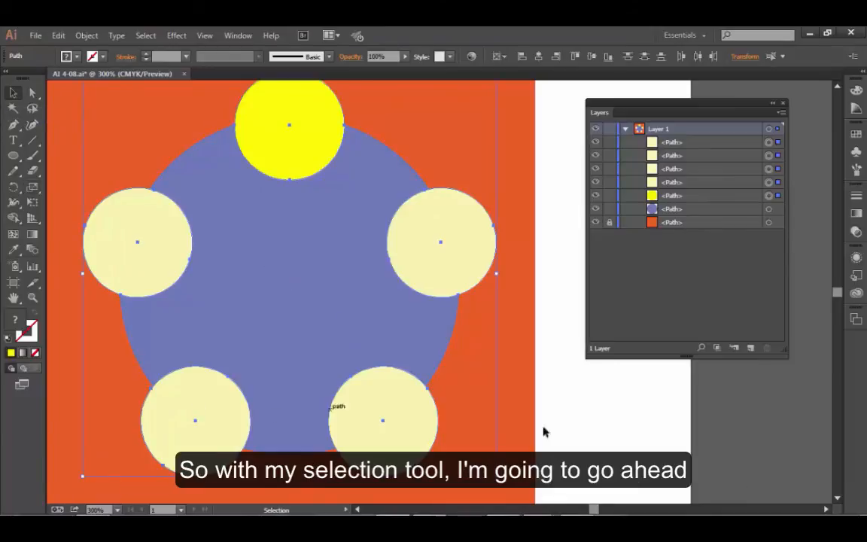
pyautogui.keyDown('shift'); pyautogui.click(434, 349); pyautogui.keyUp('shift')
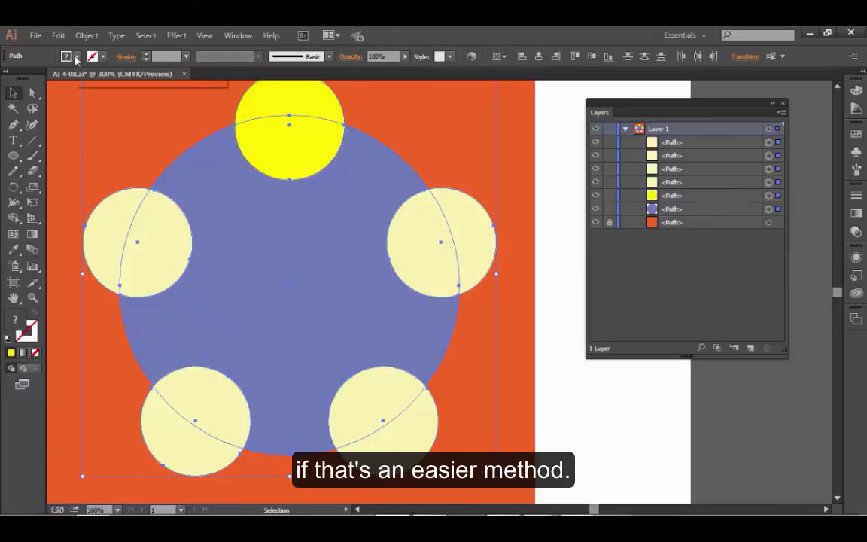
pyautogui.click(86, 35)
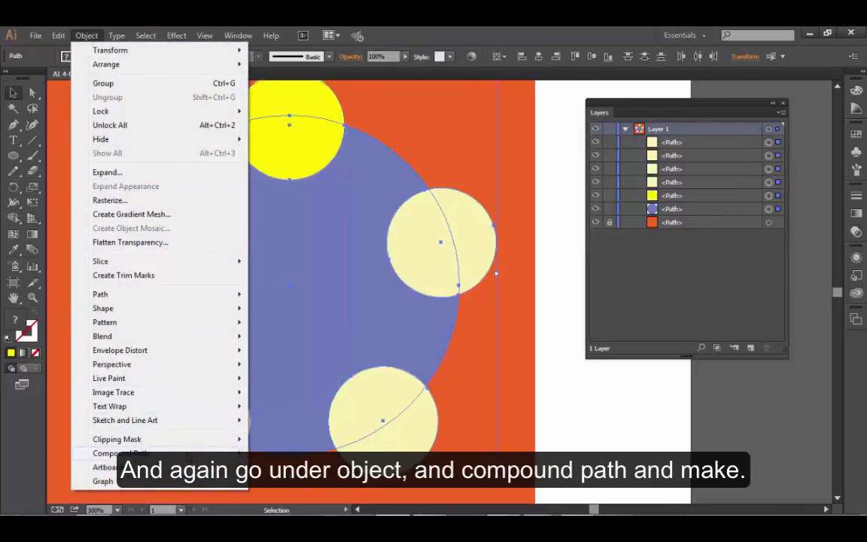
pyautogui.moveTo(120, 453)
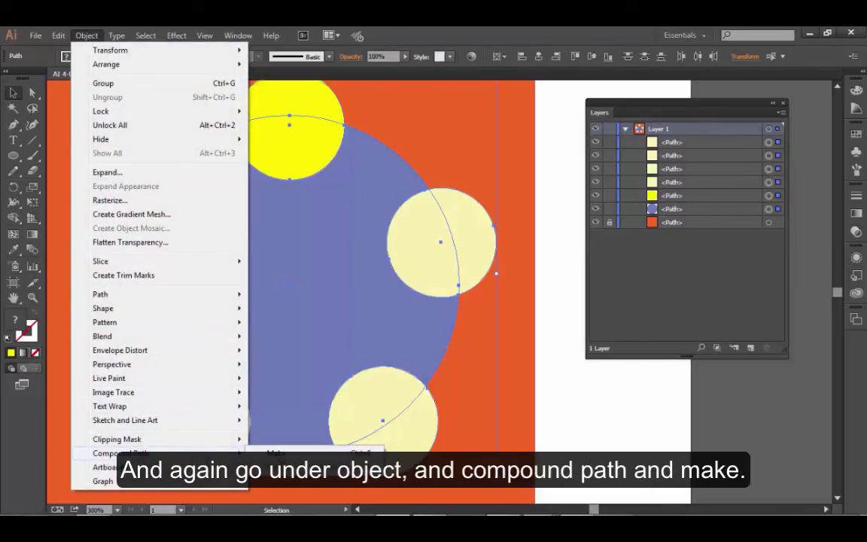
pyautogui.click(283, 454)
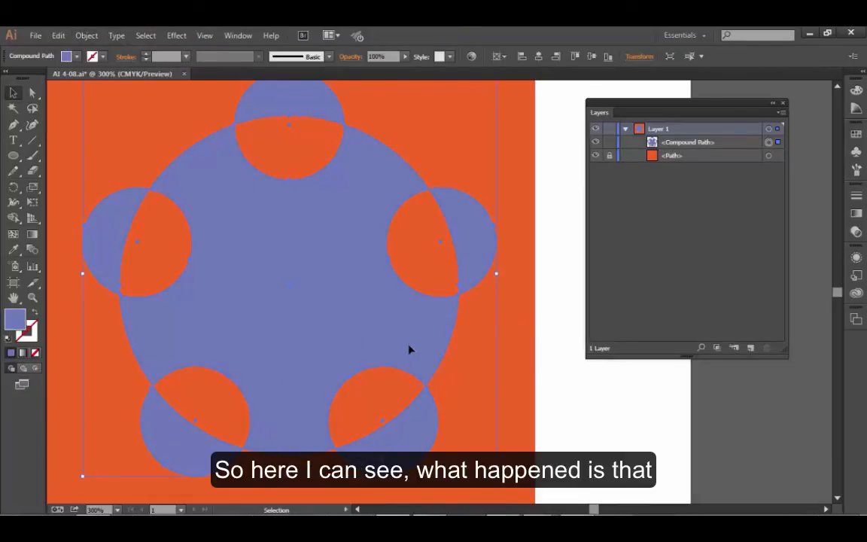
pyautogui.click(595, 156)
pyautogui.click(595, 156)
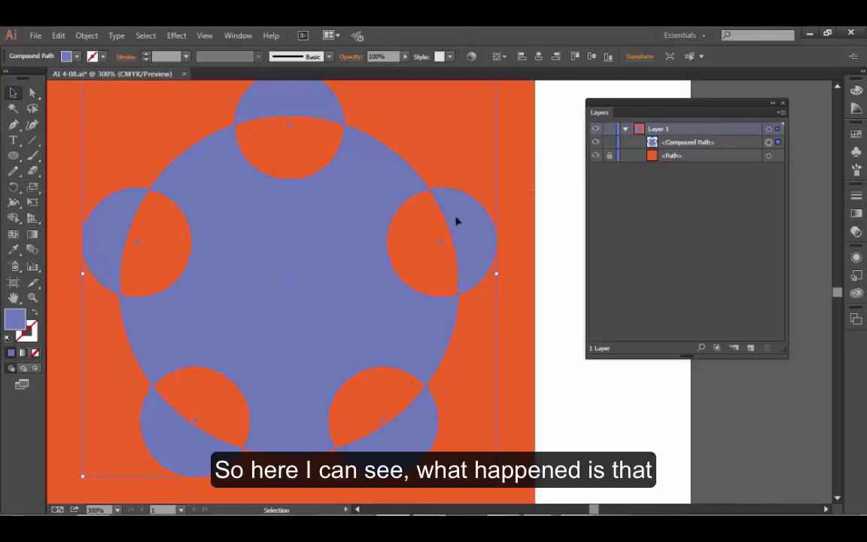